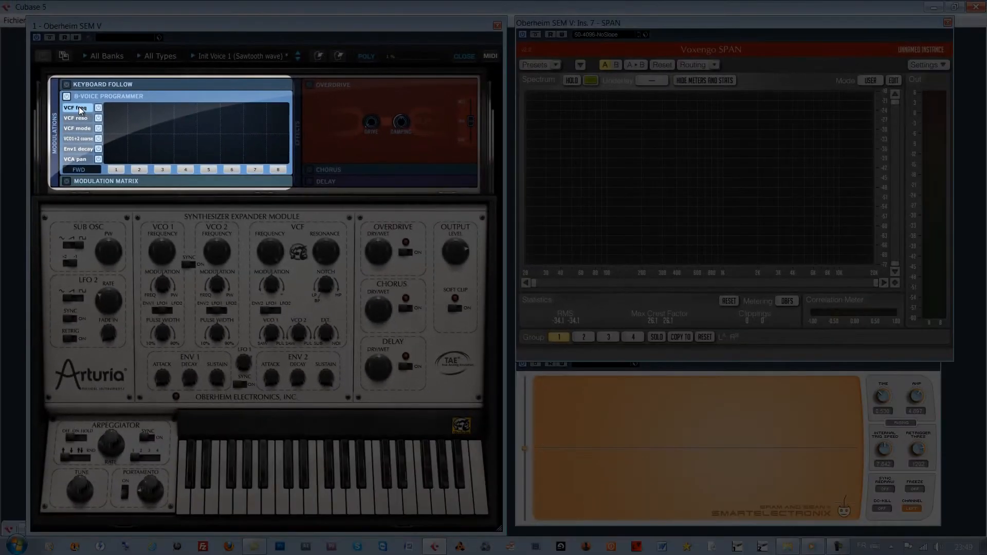
click(99, 125)
mouse_move(111, 111)
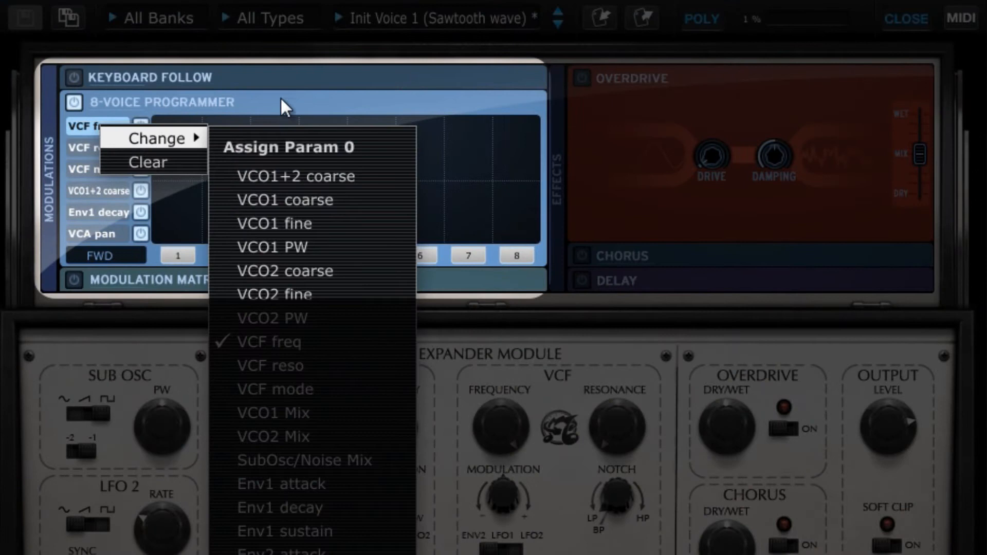
click(281, 98)
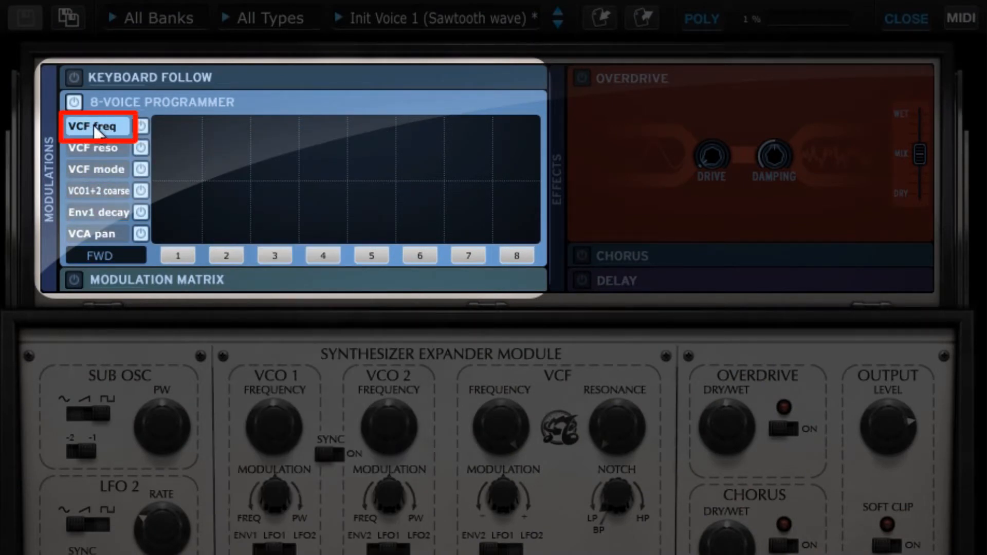
- Draw a varied VCF freq pattern across the eight voices, with the VCF frequency lowered to about 522 Hz and the resonance raised
drag(491, 424, 509, 509)
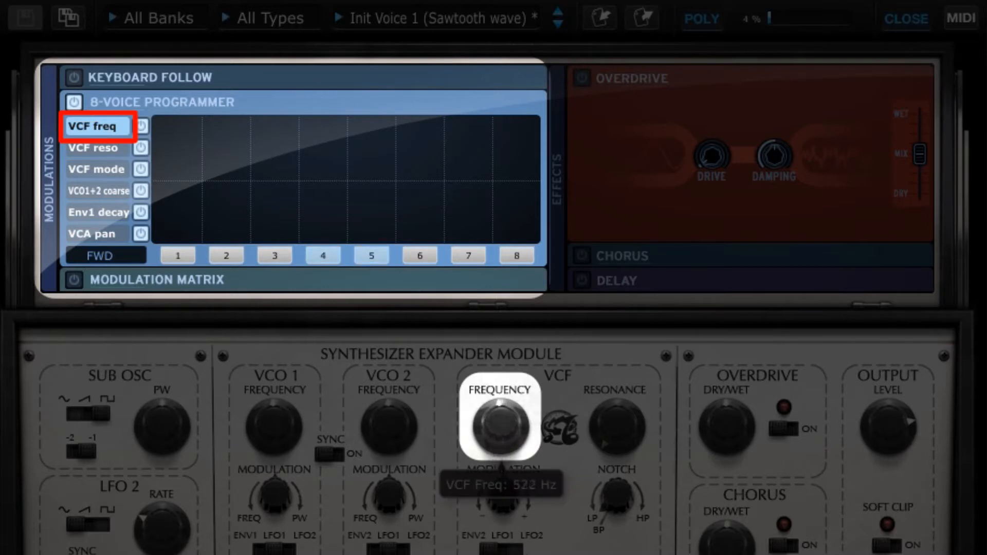
mouse_move(177, 178)
mouse_down()
mouse_move(186, 147)
mouse_move(231, 186)
mouse_move(287, 161)
mouse_move(331, 170)
mouse_move(335, 137)
mouse_up()
mouse_move(370, 190)
mouse_down()
mouse_move(370, 198)
mouse_move(421, 194)
mouse_move(457, 175)
mouse_move(462, 155)
mouse_up()
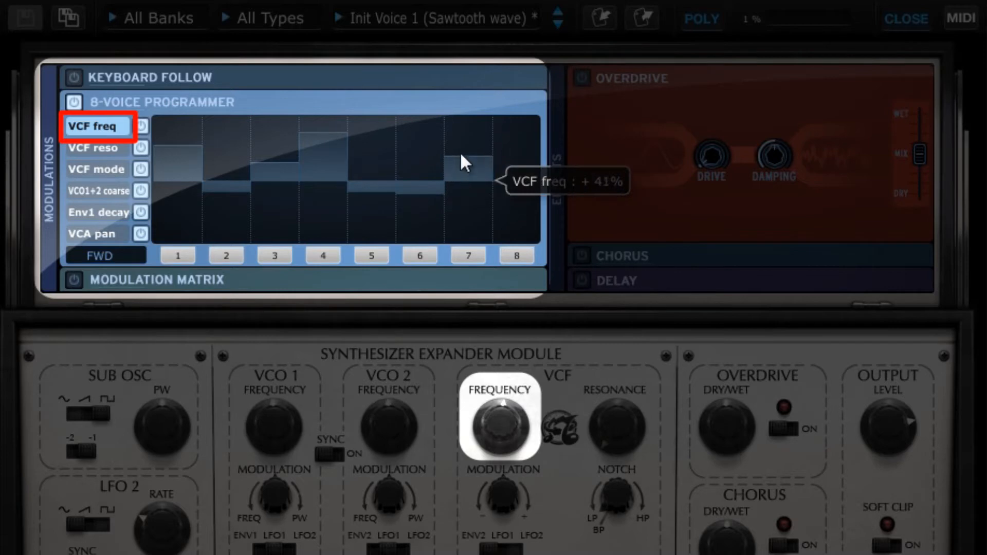
click(424, 172)
click(519, 132)
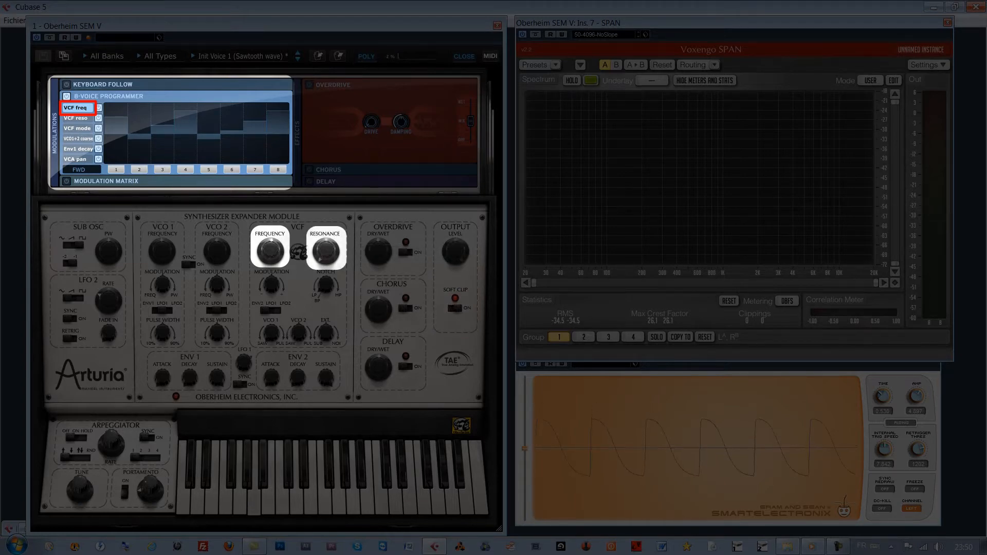
drag(326, 252, 326, 205)
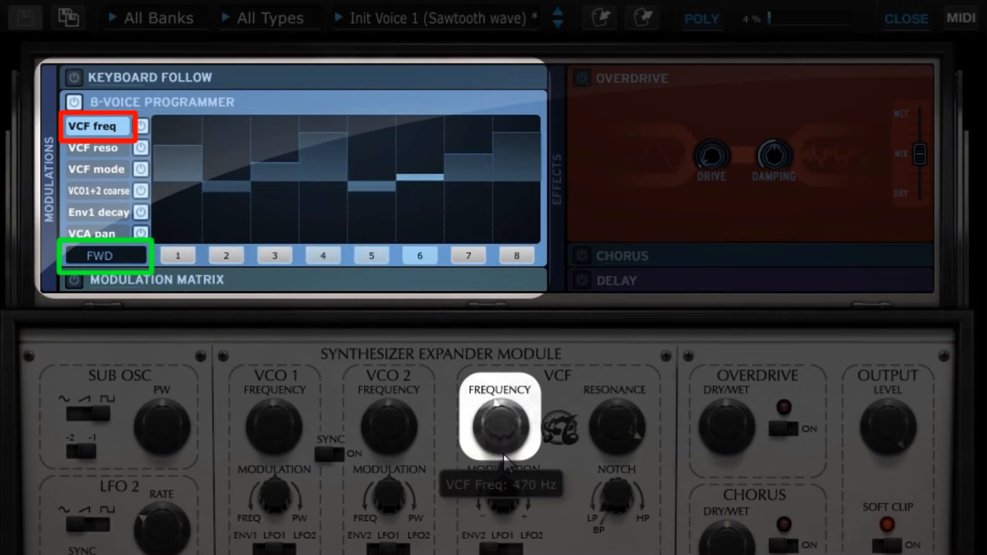
- Try the BWD and FWD BWD playback orders for the 8-Voice Programmer, and settle on RANDOM
click(108, 254)
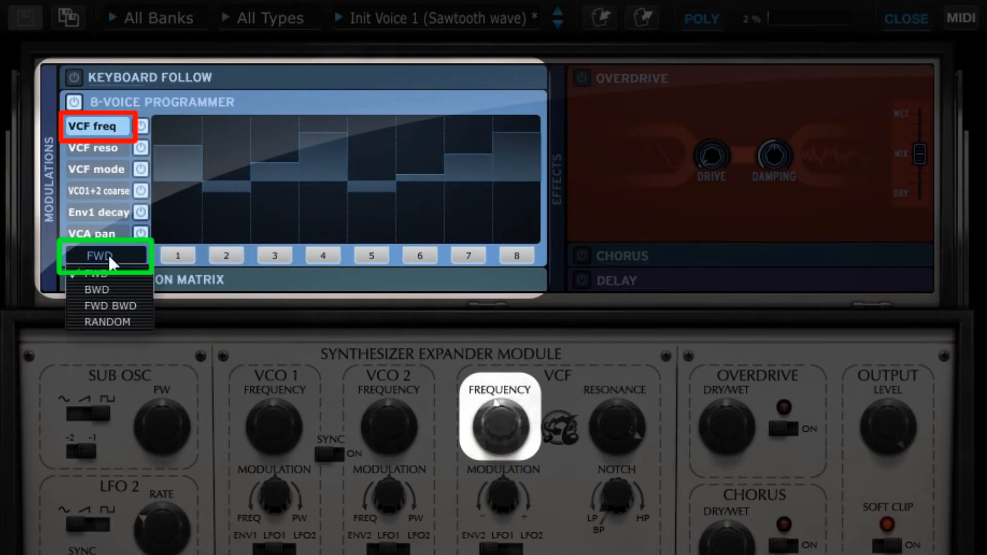
click(109, 290)
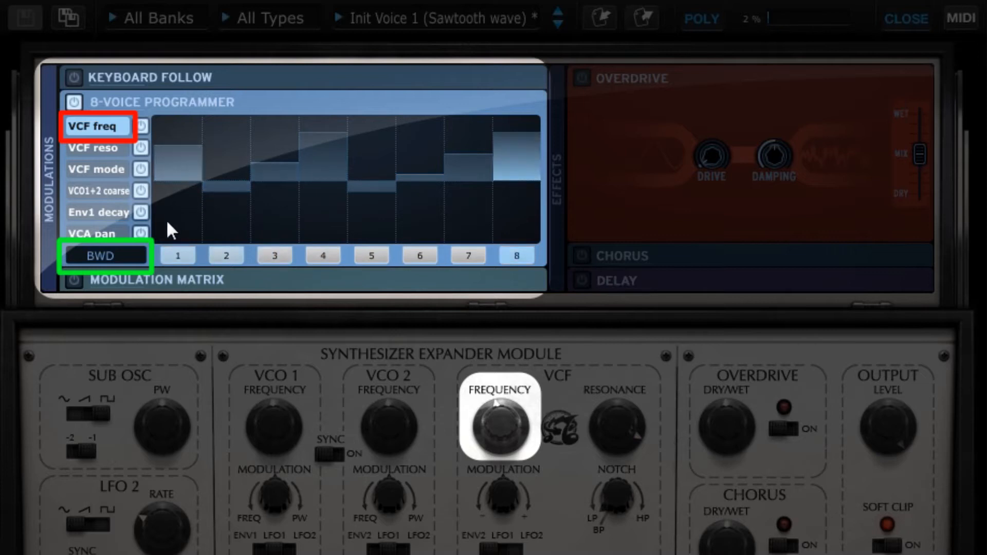
click(109, 254)
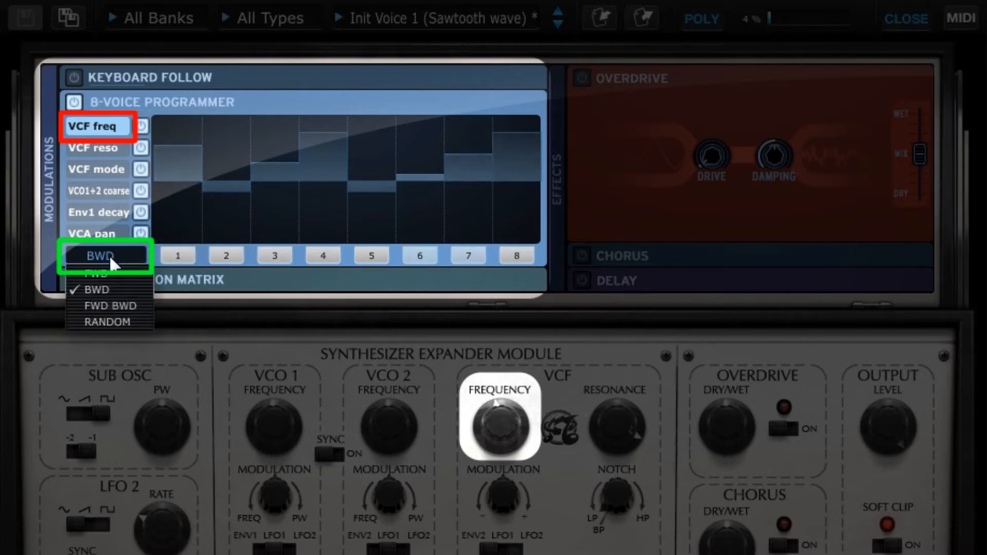
click(102, 307)
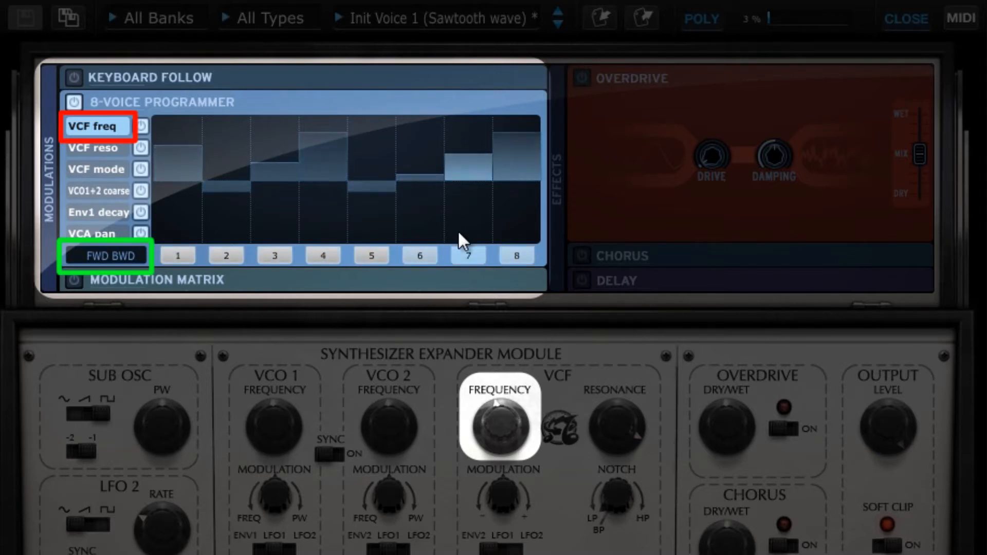
click(116, 254)
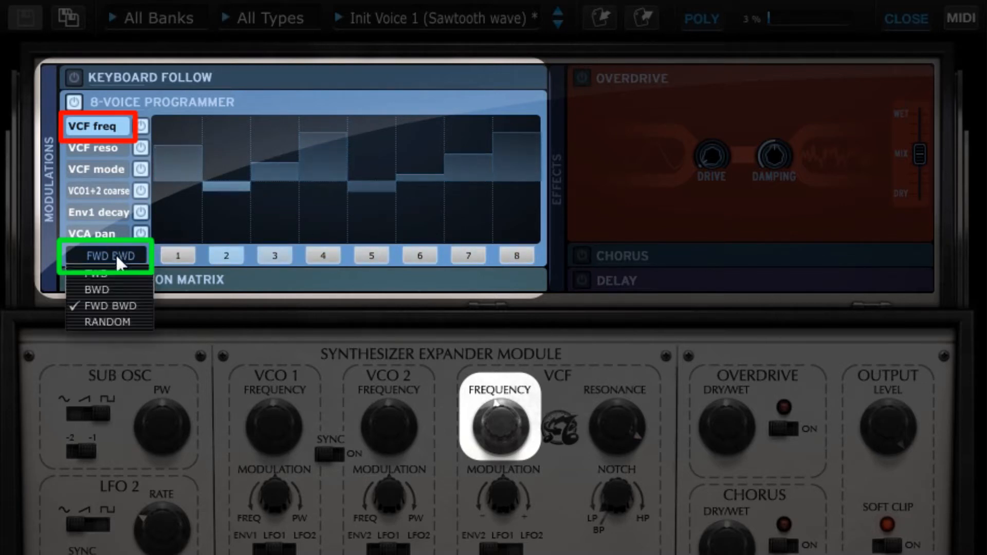
click(124, 329)
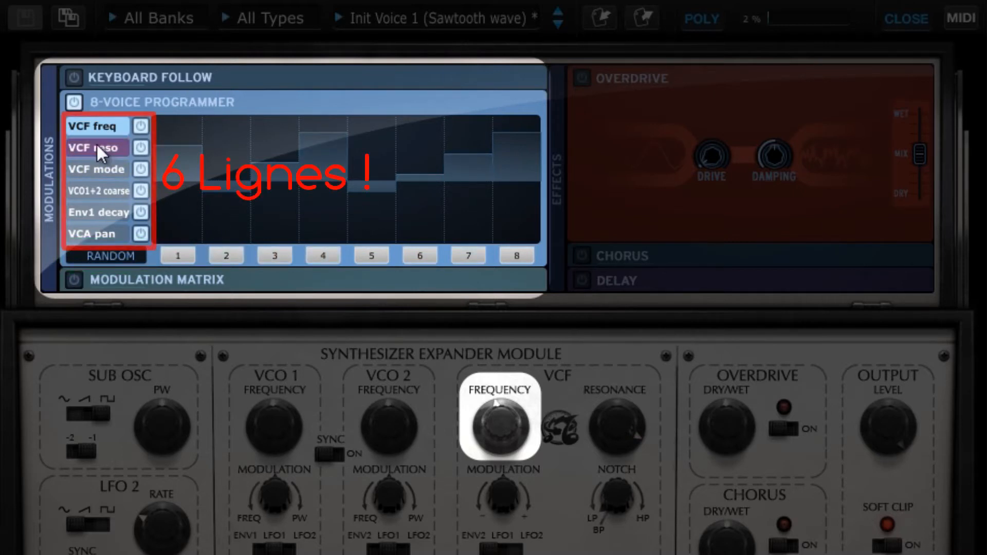
- Draw a VCA pan pattern across the eight voices, with voices 1 to 3 positive and voices 4 to 6 negative
click(99, 169)
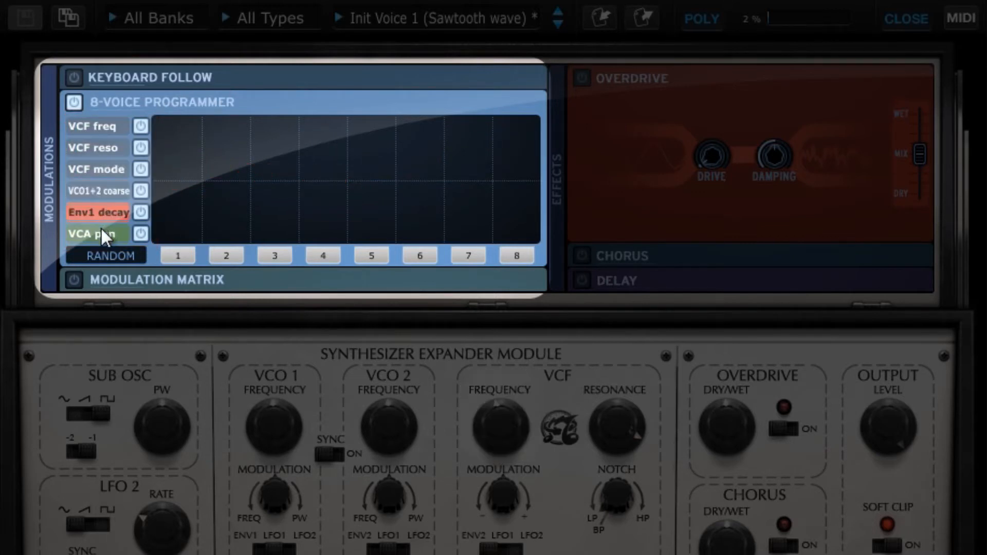
click(108, 127)
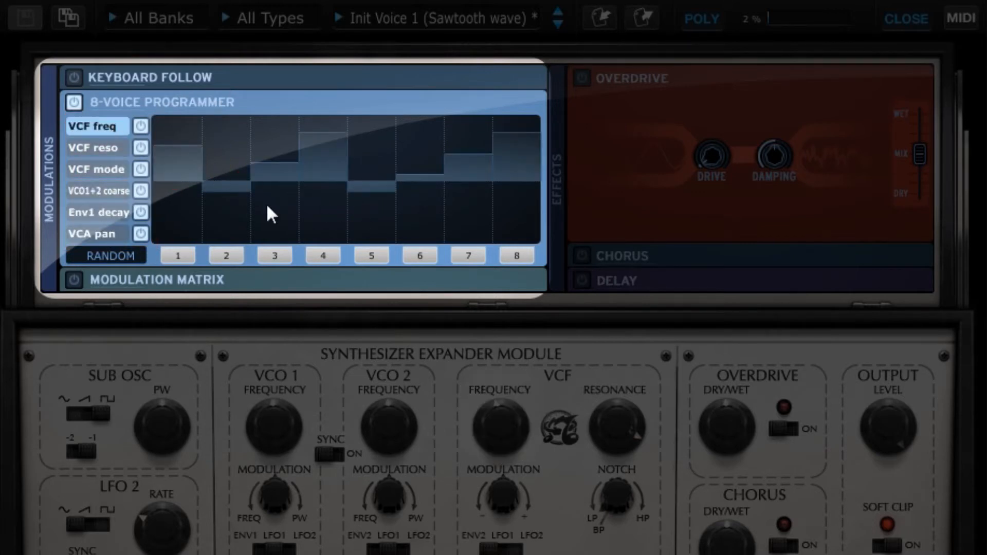
click(91, 233)
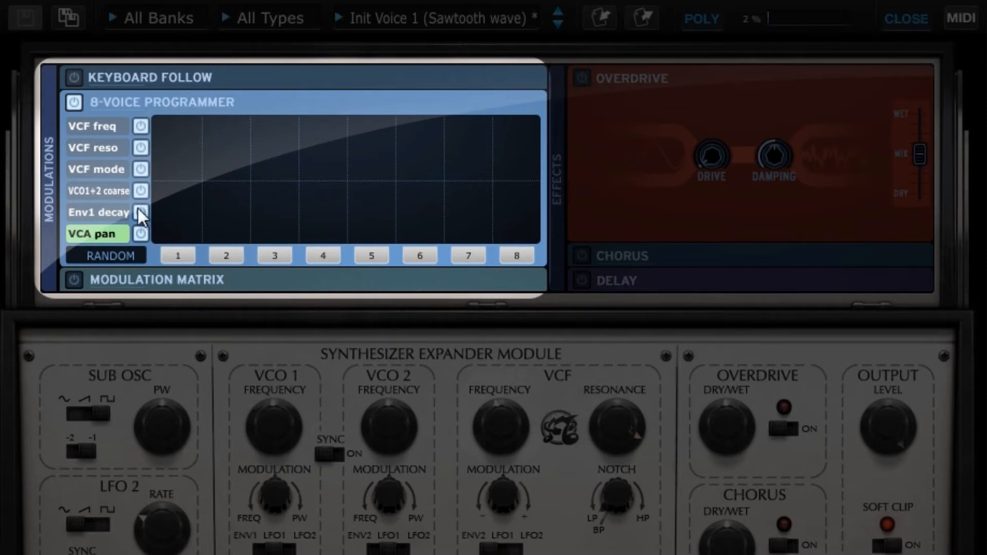
mouse_move(178, 175)
mouse_down()
mouse_move(184, 130)
mouse_move(228, 161)
mouse_move(273, 150)
mouse_up()
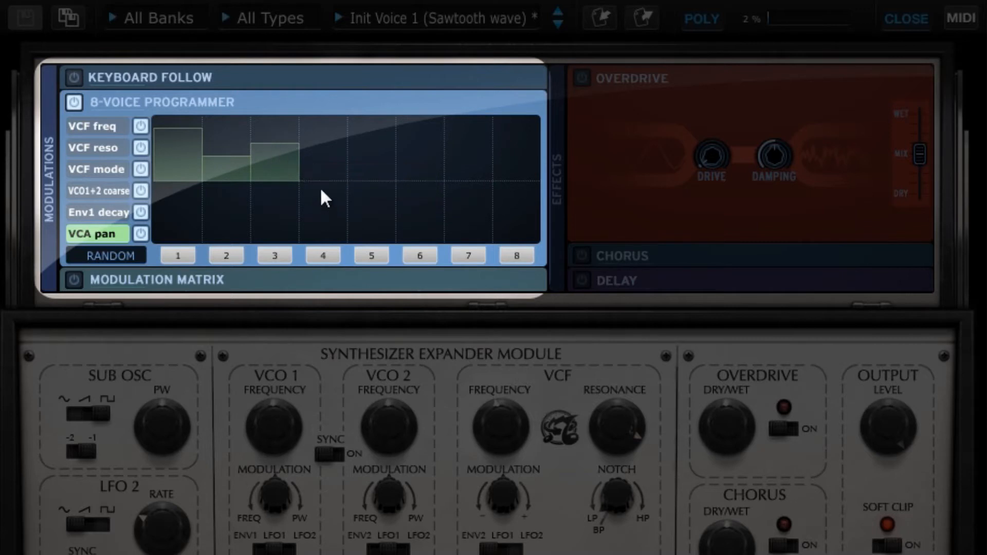
mouse_move(322, 196)
mouse_down()
mouse_move(324, 220)
mouse_move(372, 200)
mouse_move(375, 232)
mouse_move(410, 188)
mouse_move(416, 207)
mouse_move(472, 178)
mouse_move(509, 194)
mouse_up()
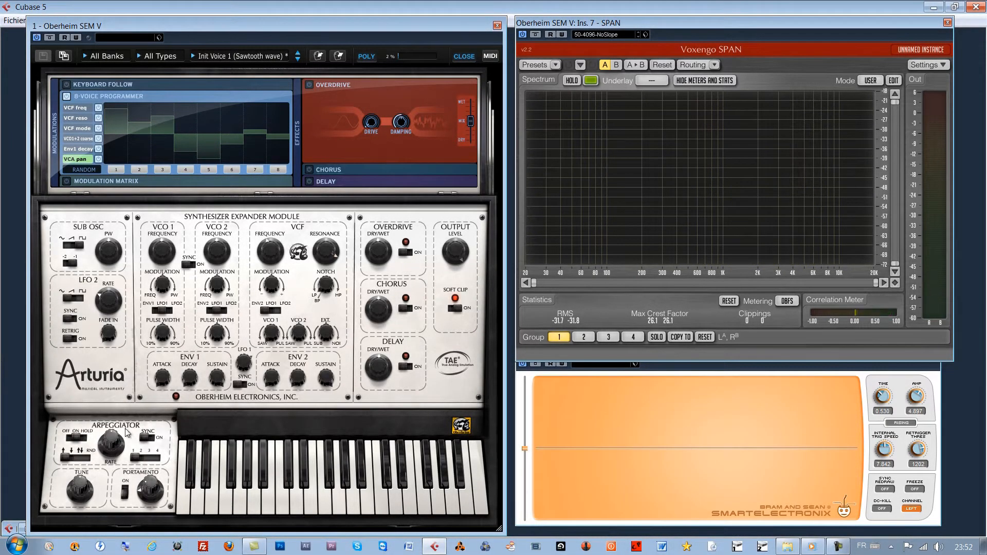
- Open the Modulation Matrix and route LFO 1 to Sub PWM in the first modulation slot
click(298, 60)
click(131, 181)
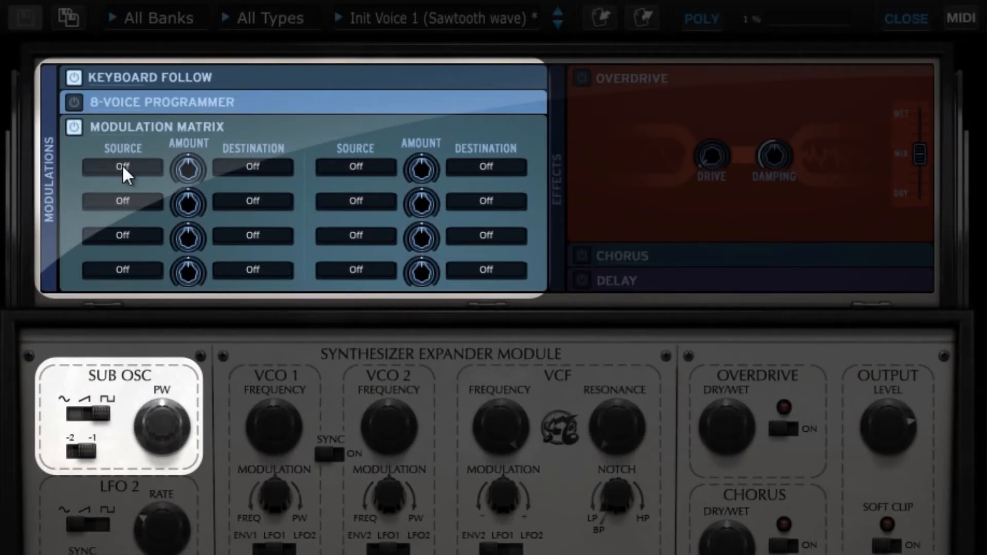
click(123, 165)
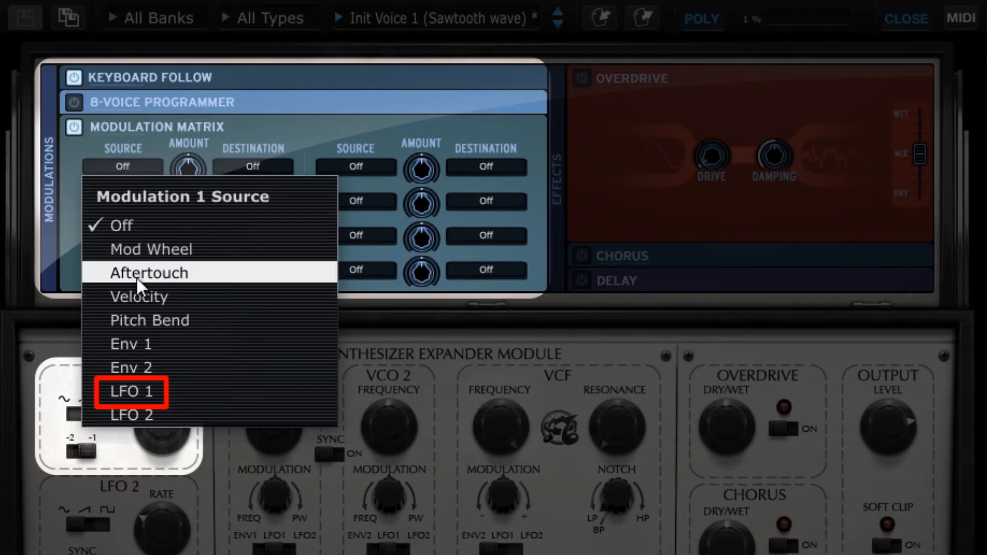
click(137, 392)
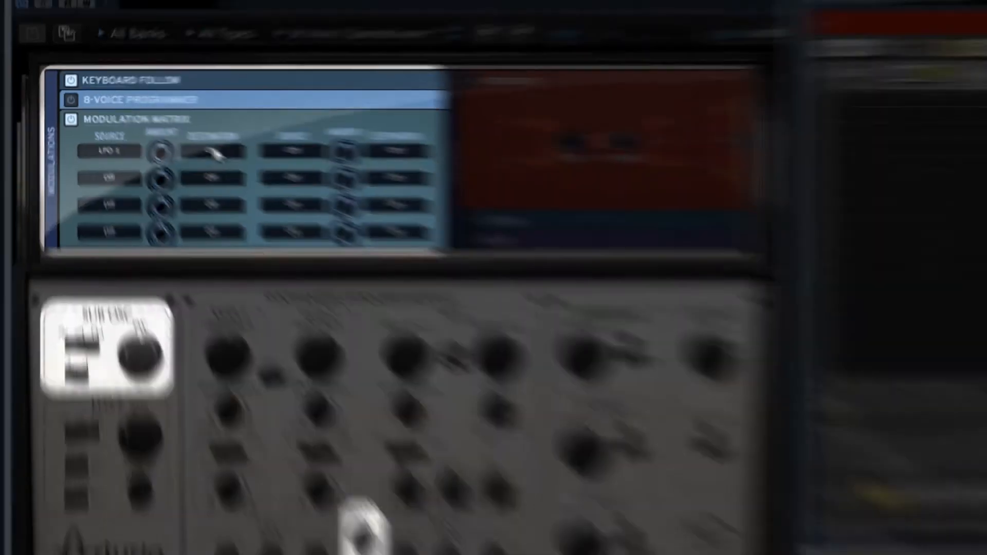
click(214, 151)
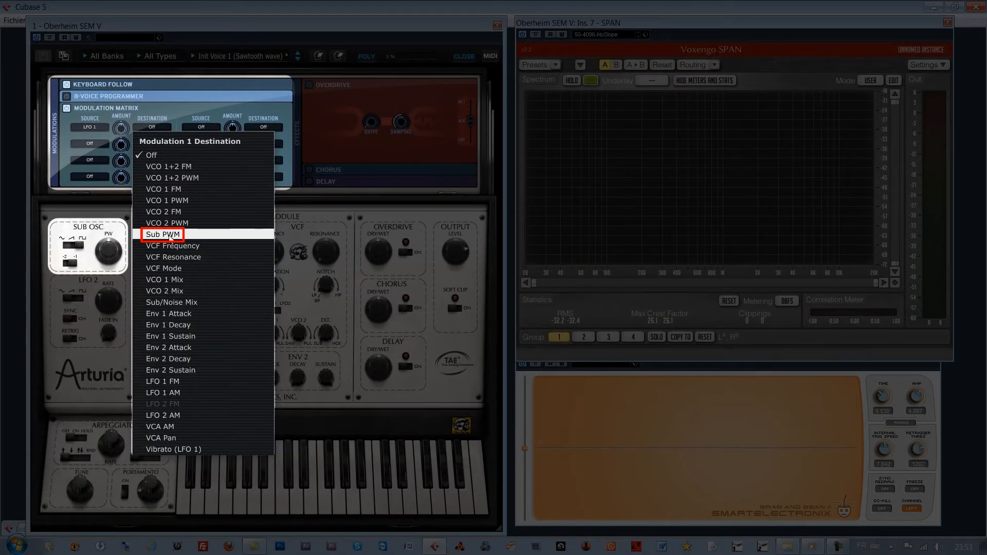
click(178, 236)
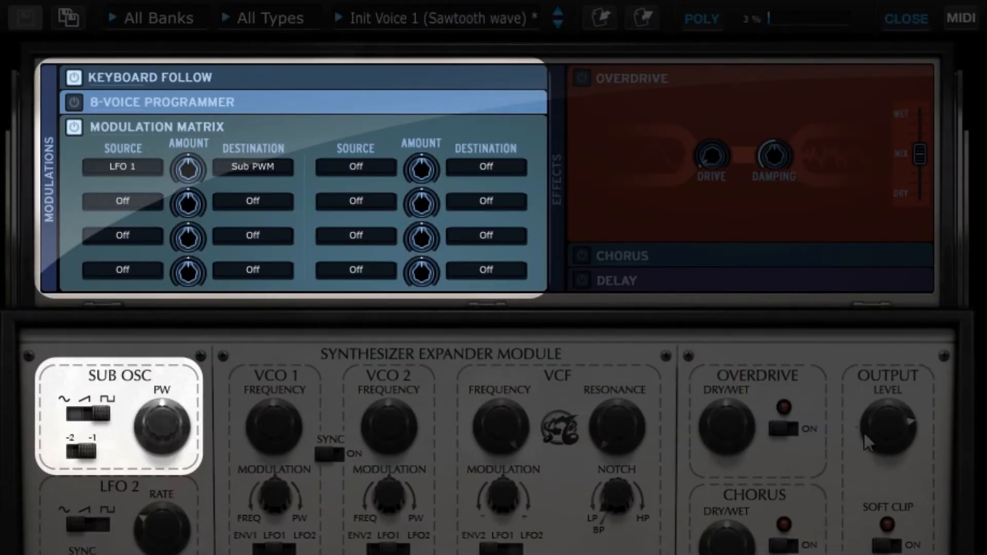
- Raise the amount of the LFO 1 to Sub PWM routing and adjust the LFO 1 rate
scroll(878, 420, down, 1)
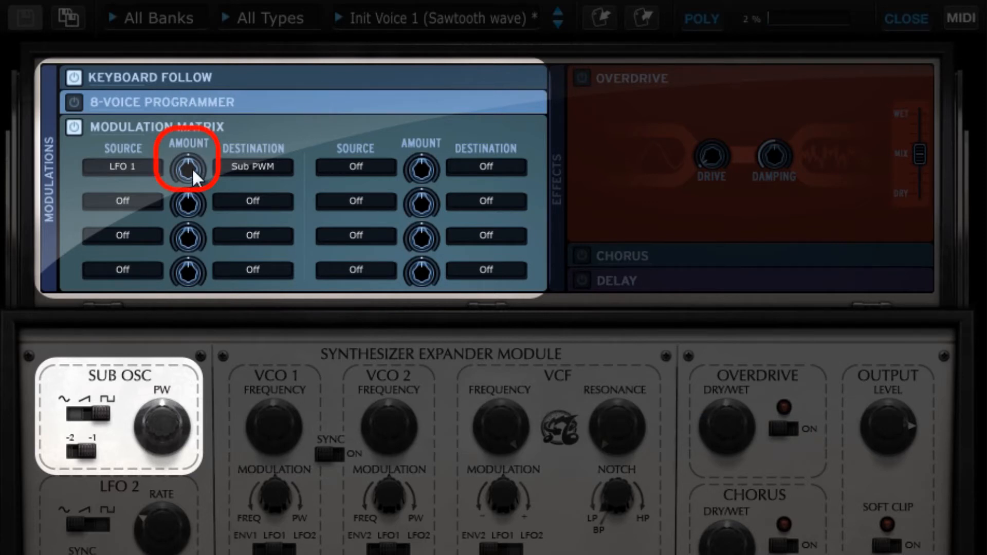
drag(193, 167, 225, 128)
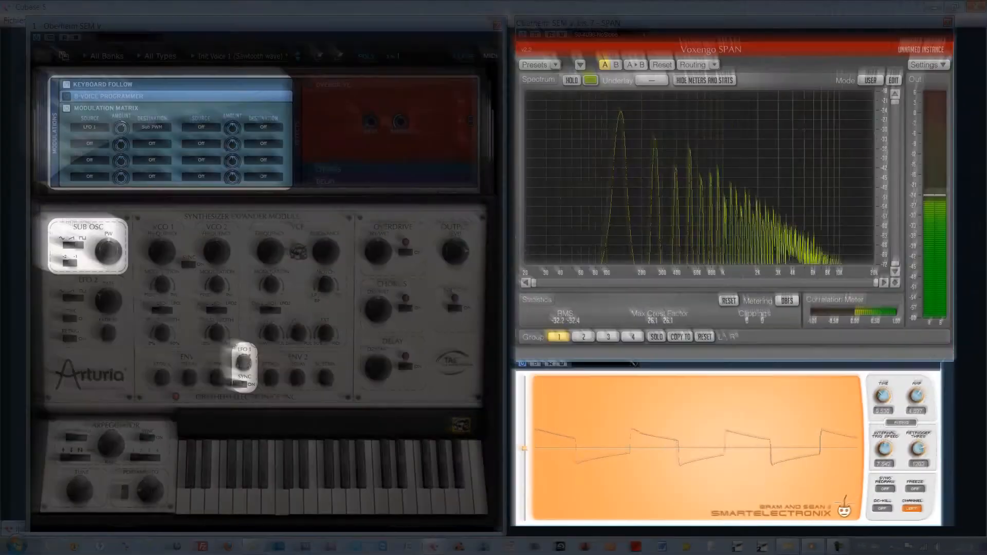
mouse_move(248, 375)
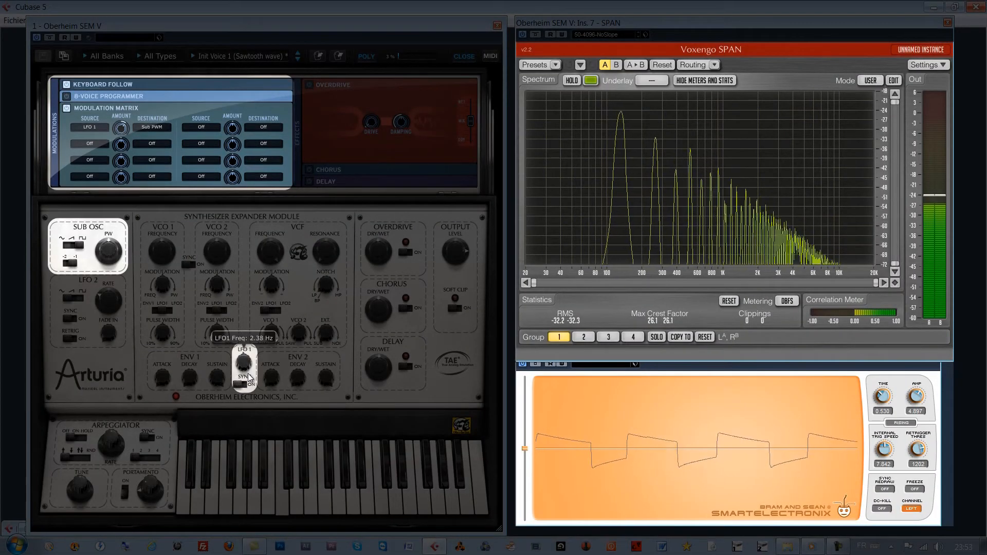
drag(250, 378, 252, 398)
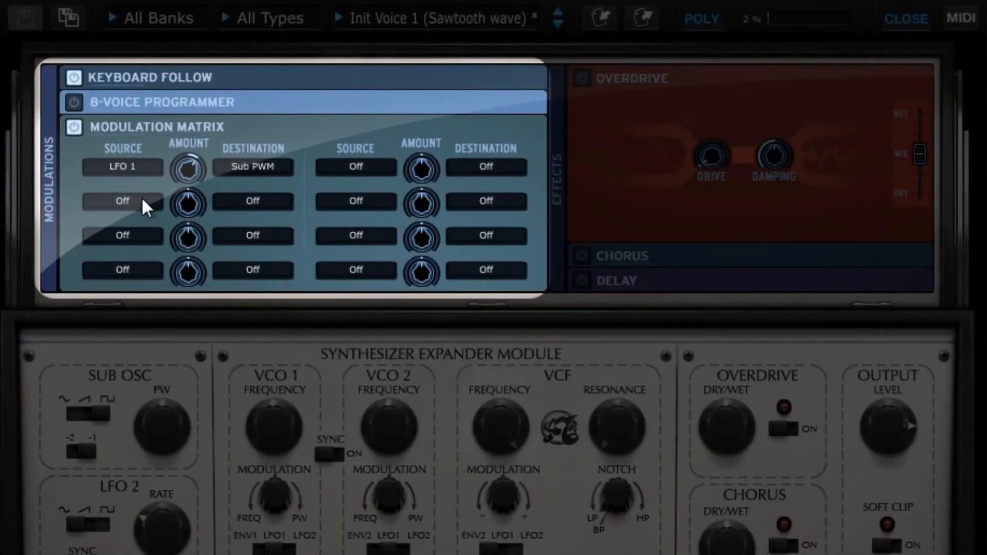
- Route Aftertouch to LFO 1 FM in the second modulation slot with a positive amount
click(131, 204)
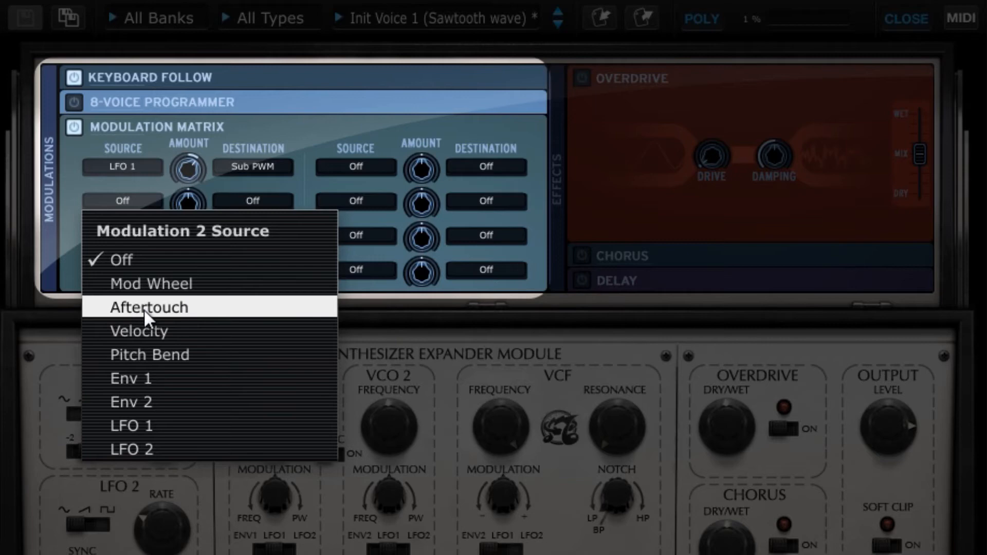
click(148, 307)
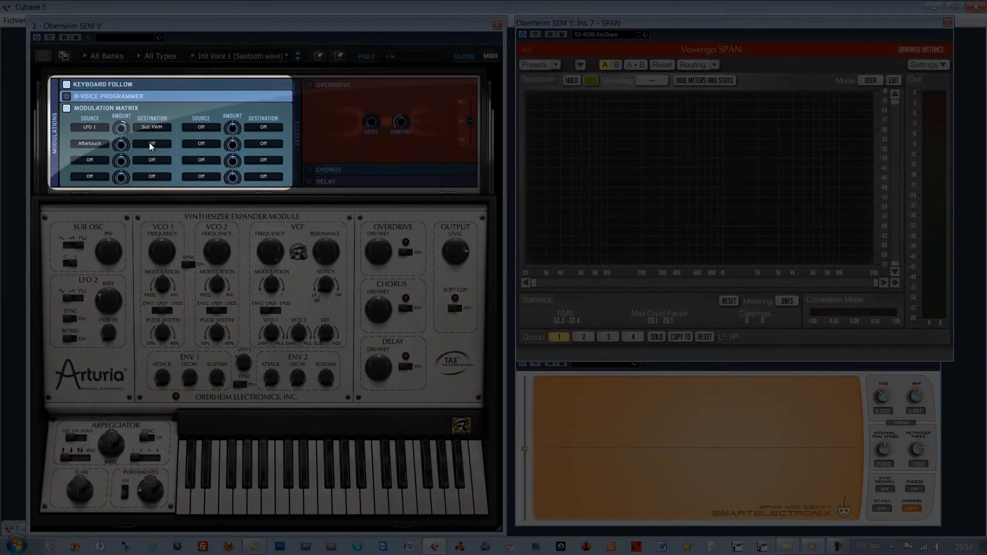
click(150, 146)
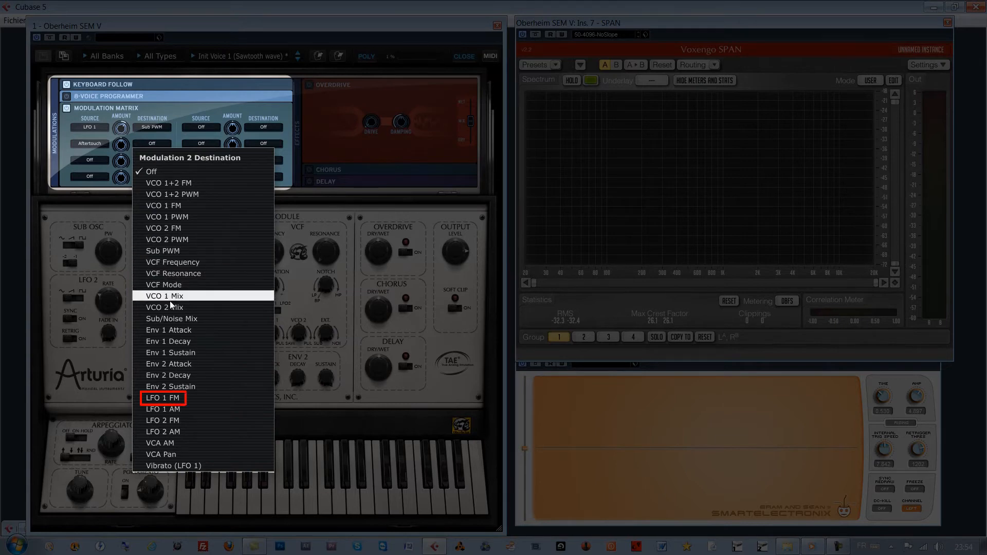
click(164, 398)
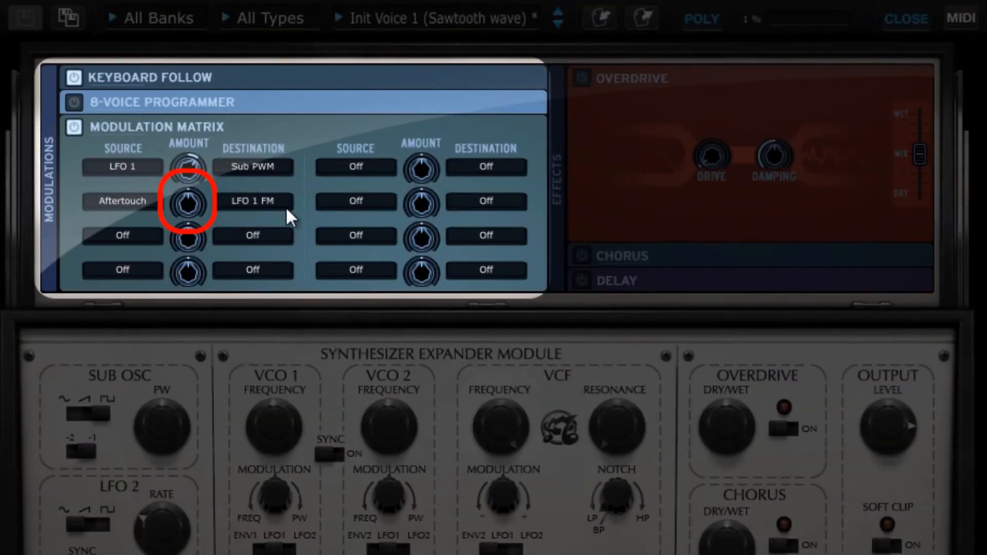
drag(192, 203, 213, 178)
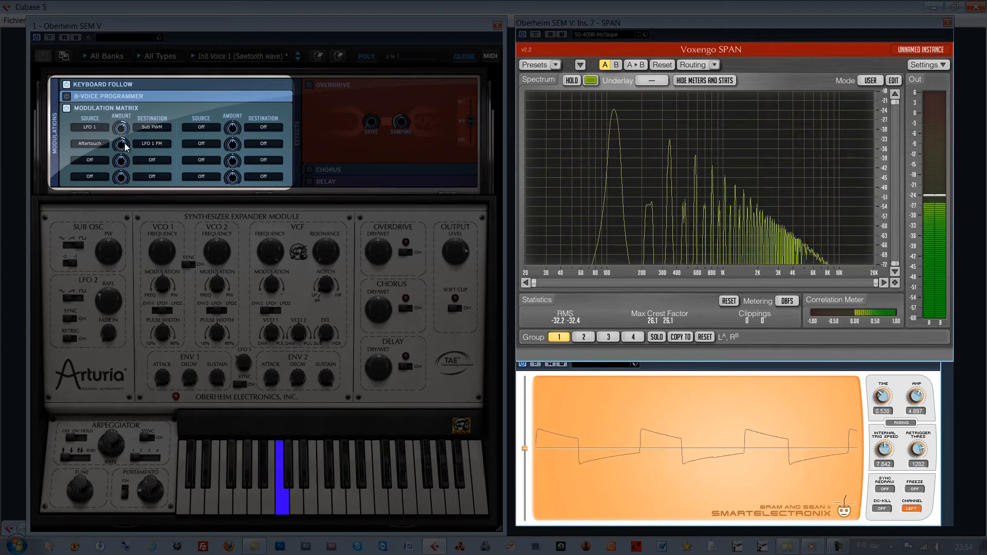
mouse_move(125, 143)
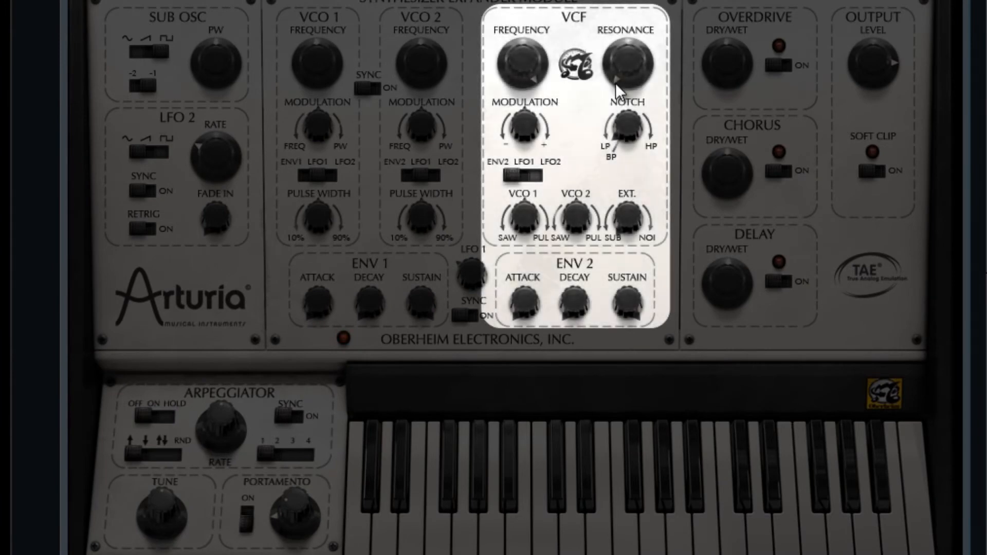
- Lower the VCF frequency with resonance at about 44%, and add positive filter modulation with an ENV 2 decay of 370 ms
drag(526, 77, 545, 177)
drag(628, 64, 630, 5)
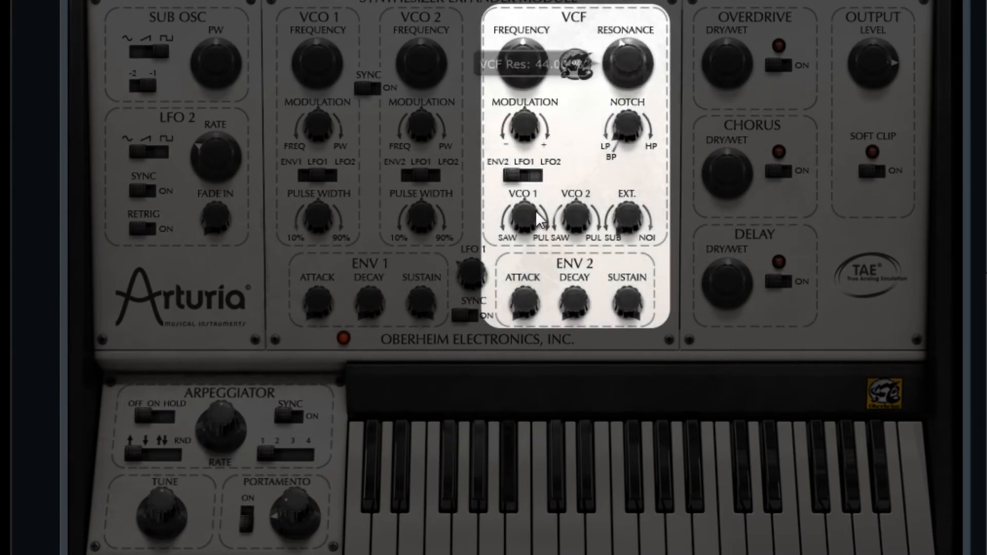
drag(529, 137, 543, 87)
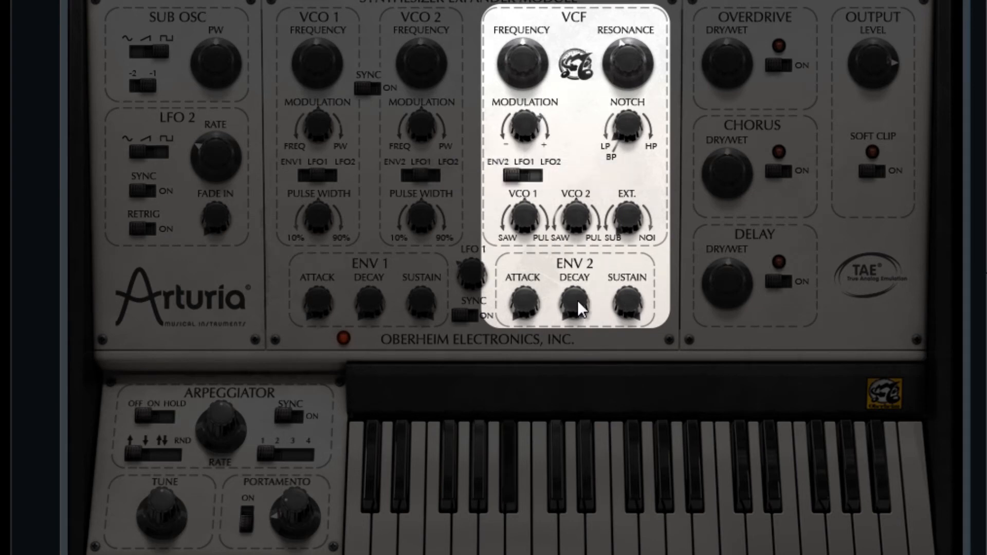
drag(569, 291, 573, 202)
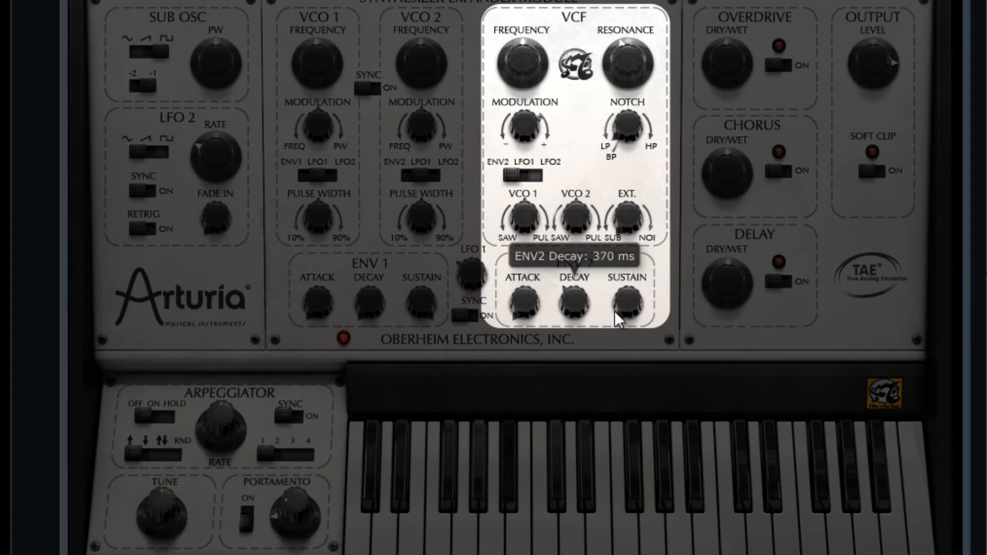
- Set the VCF modulation amount to 63.2% and route Velocity to VCF Frequency in the third modulation slot with a positive amount
drag(580, 300, 501, 171)
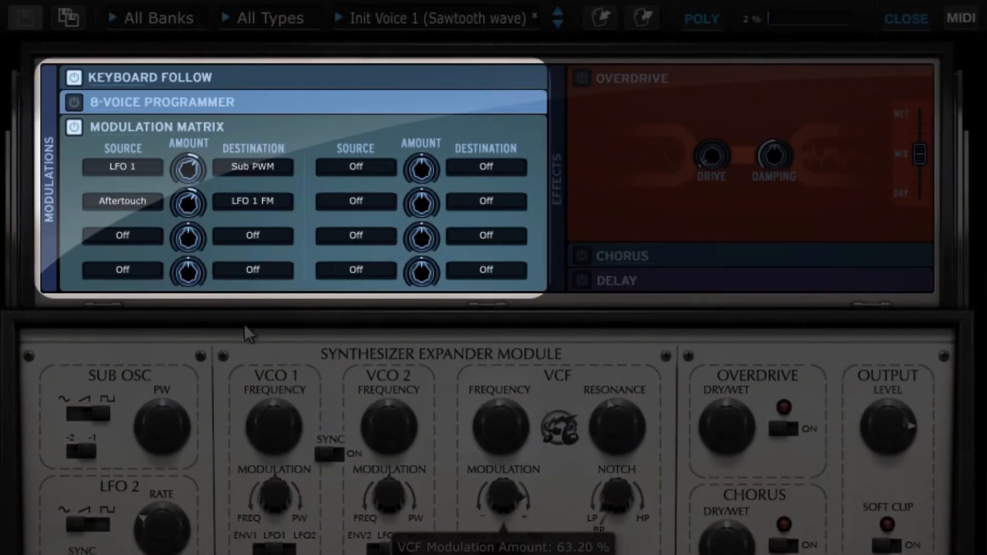
click(133, 232)
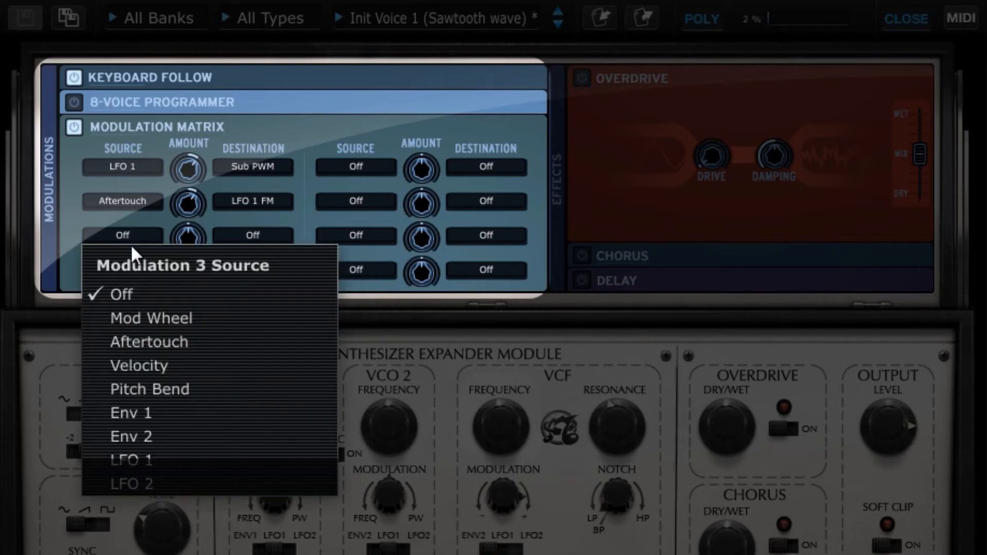
click(165, 360)
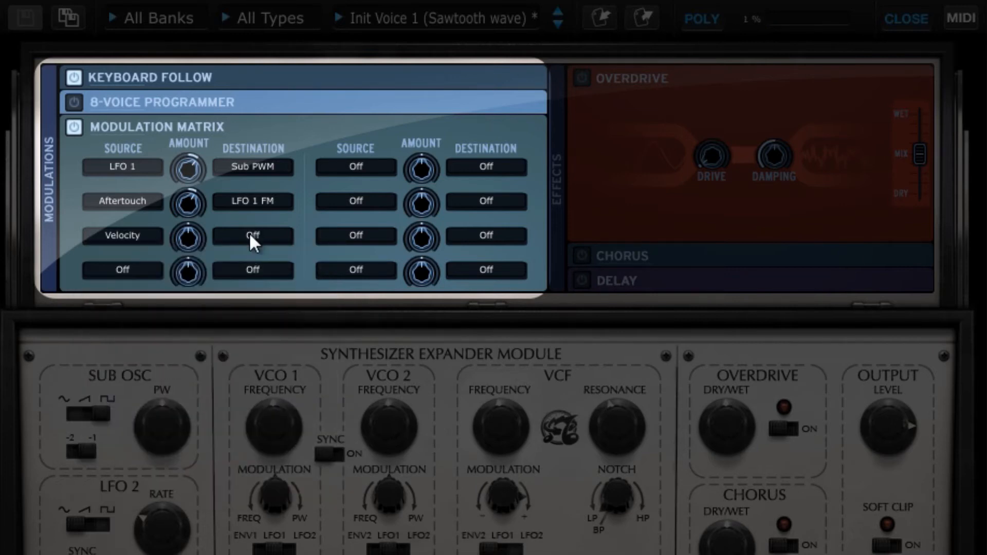
click(250, 234)
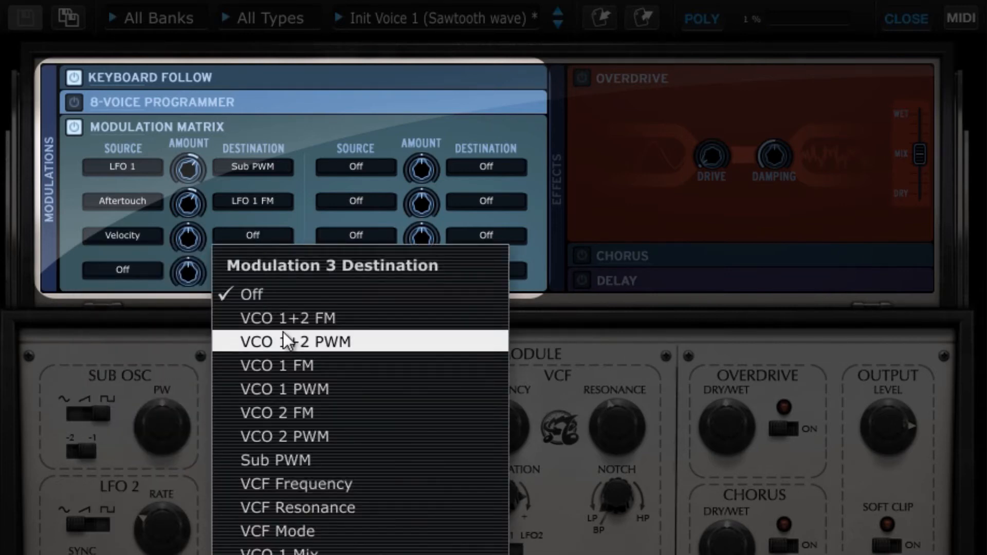
click(316, 483)
drag(193, 230, 225, 159)
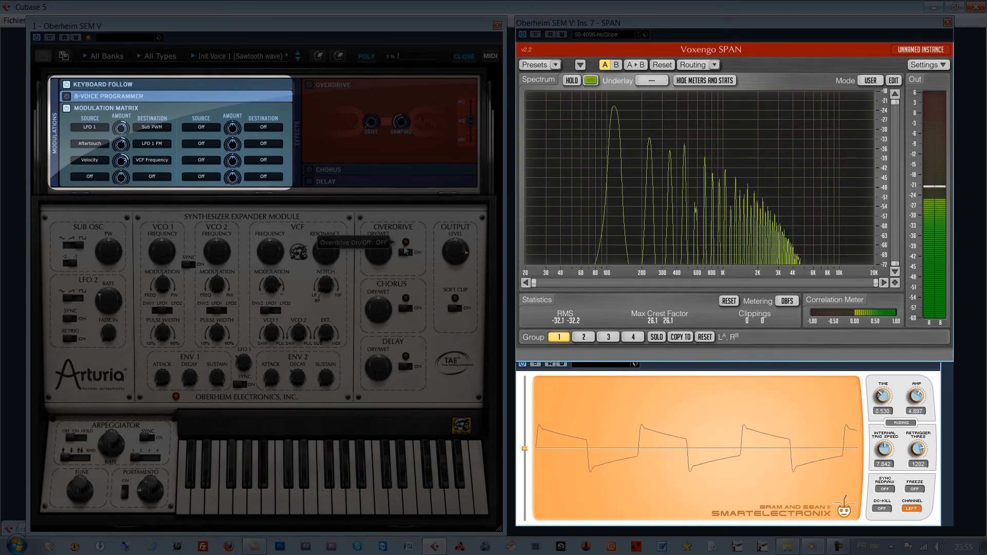
mouse_move(126, 161)
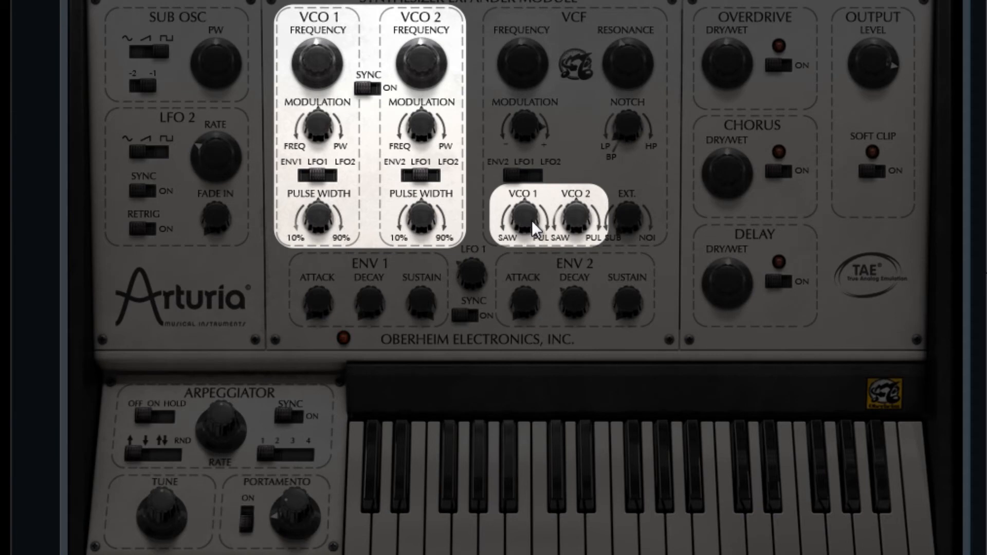
- Mix in VCO 2's pulse wave, tune it to -12 semitones and add pulse-width modulation from LFO 1
drag(581, 217, 433, 129)
mouse_move(424, 57)
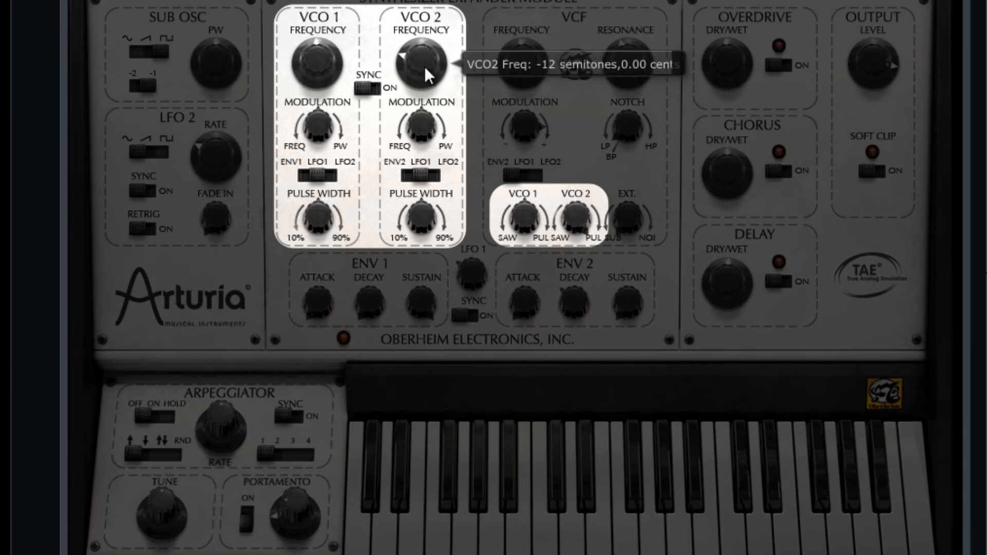
mouse_move(425, 65)
mouse_down()
mouse_move(436, 31)
mouse_move(435, 49)
mouse_up()
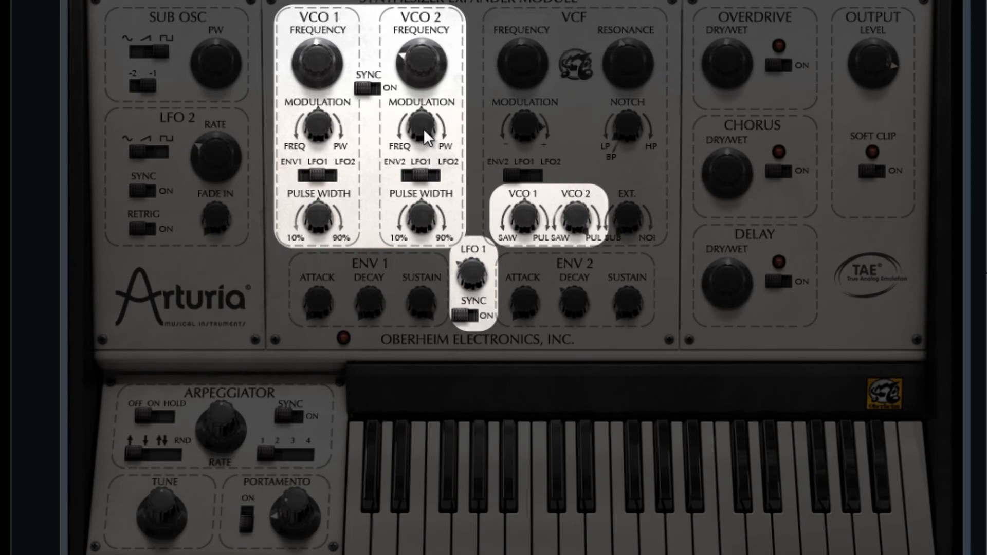
mouse_move(423, 128)
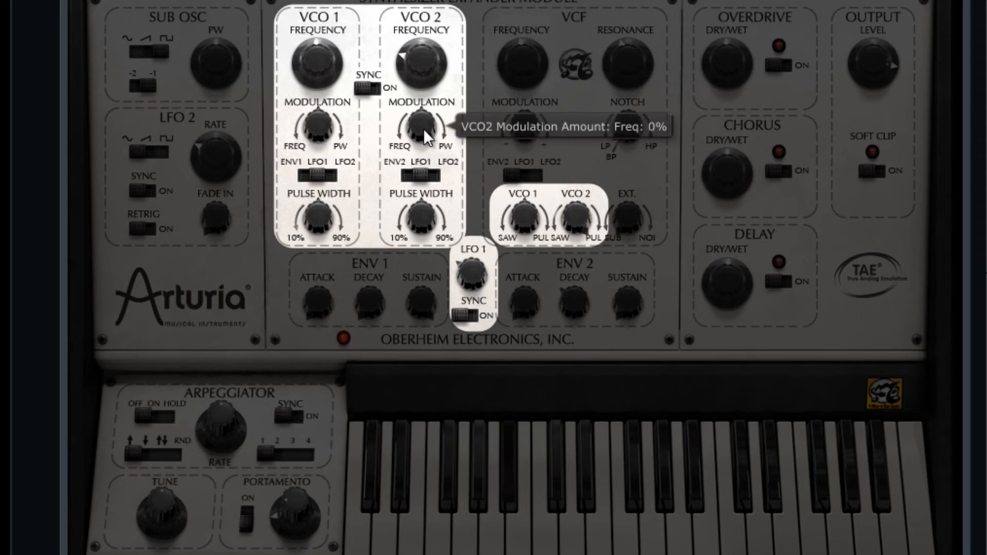
drag(424, 128, 445, 86)
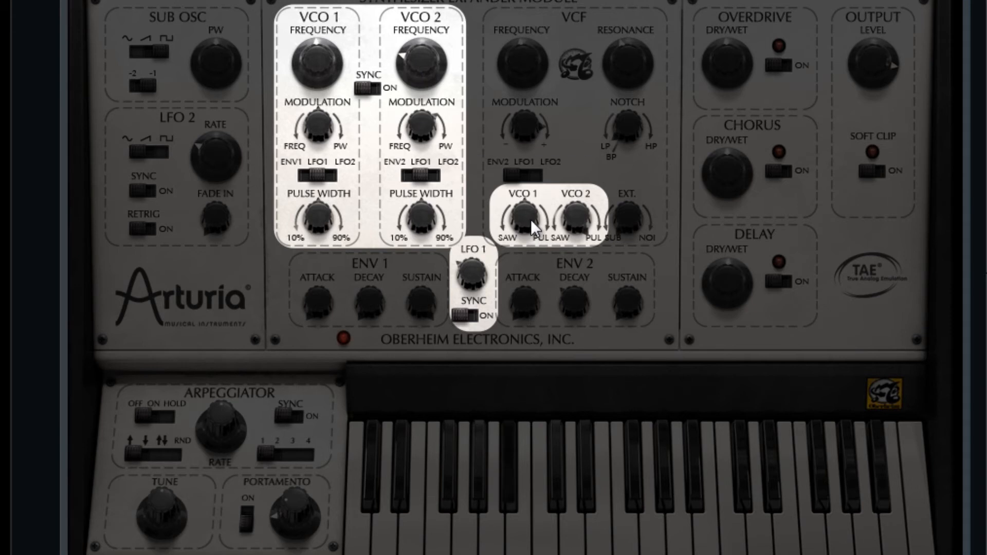
- Set the VCO 1 mix to 100% pulse, lower its frequency, set its PWM amount to 8%, and adjust the ENV 1 decay
drag(530, 219, 572, 89)
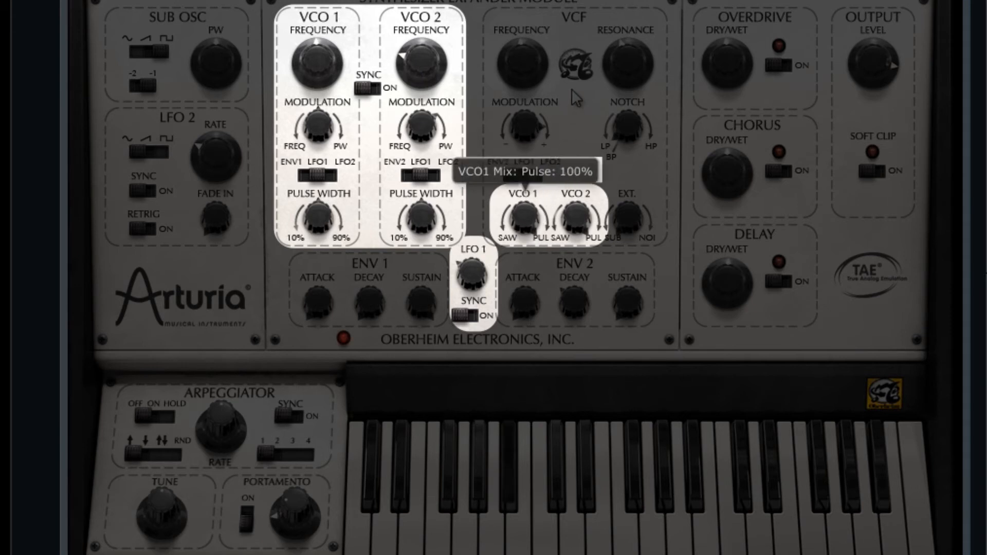
drag(322, 55, 329, 116)
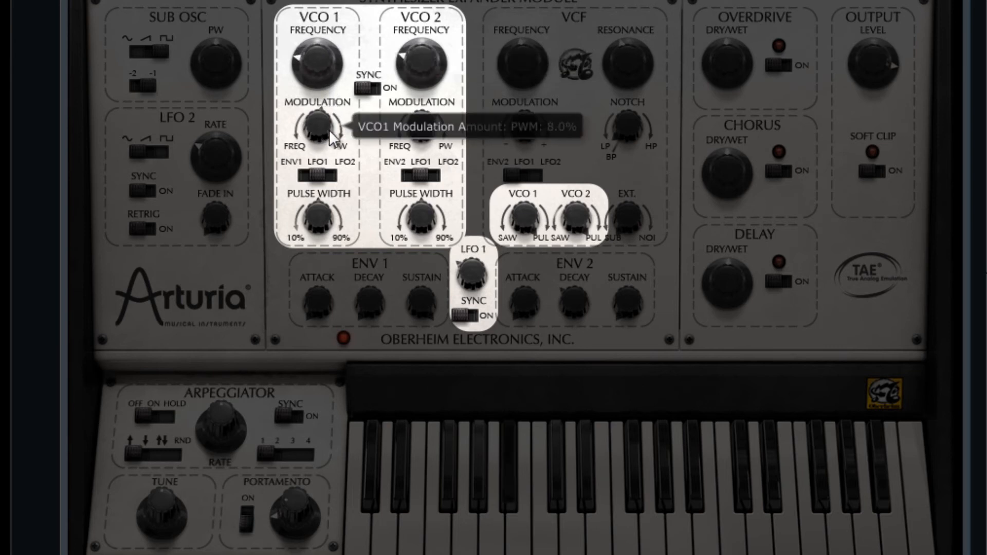
drag(316, 51, 316, 74)
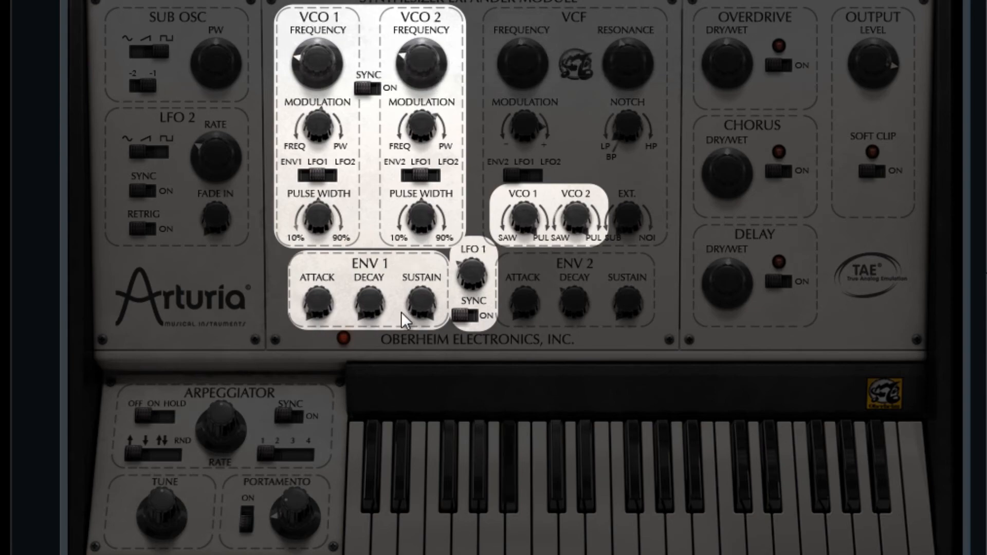
drag(378, 303, 383, 302)
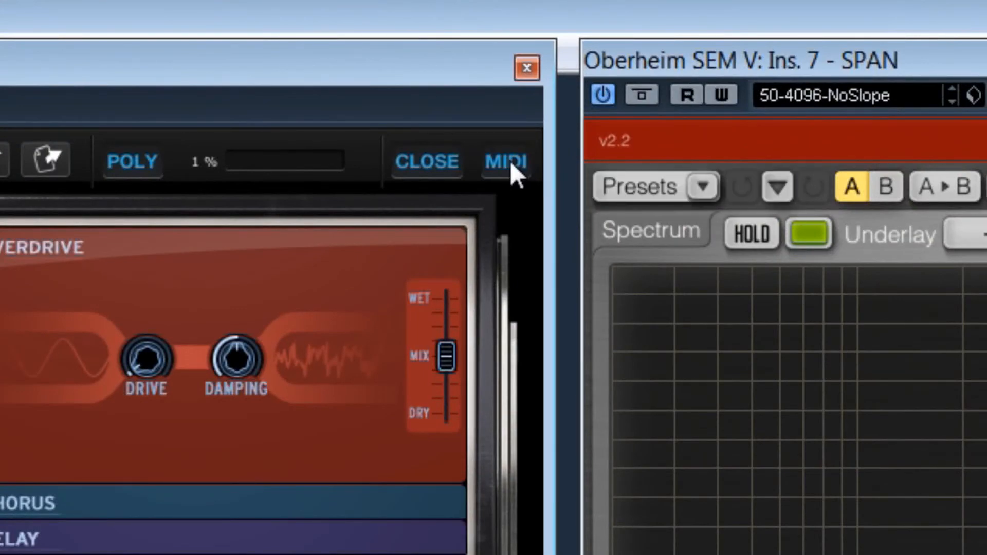
- Enter MIDI learn mode and assign the VCF frequency to a hardware MIDI controller
click(508, 161)
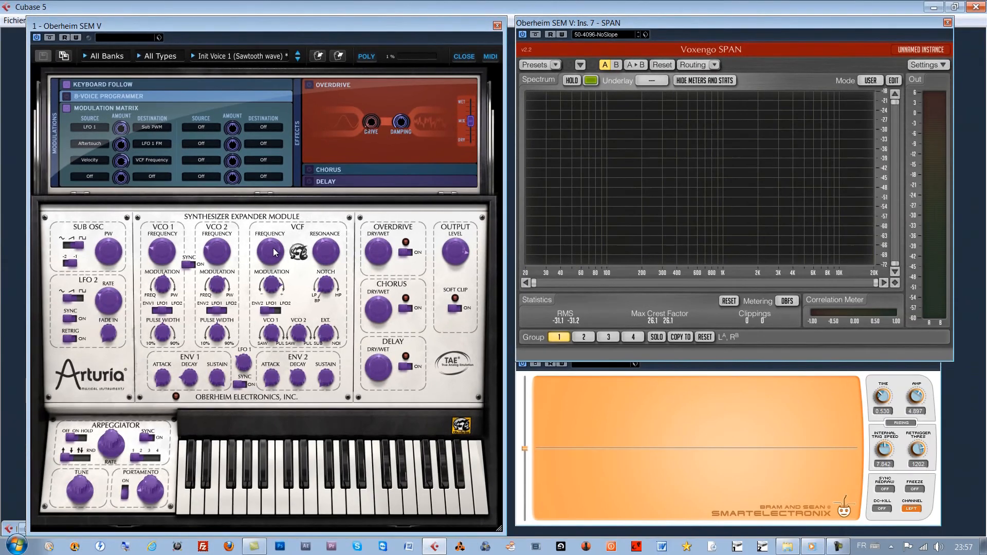
mouse_move(246, 286)
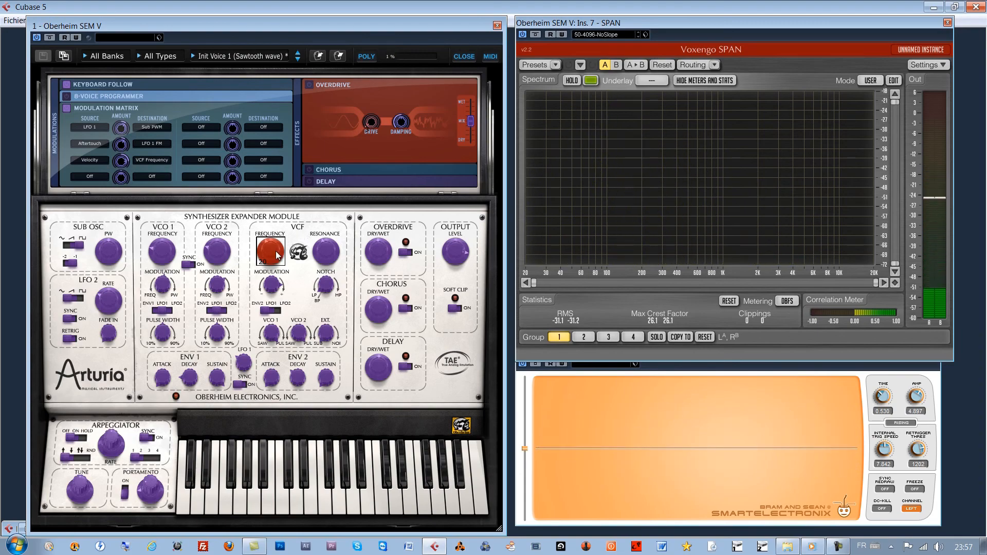
mouse_move(273, 257)
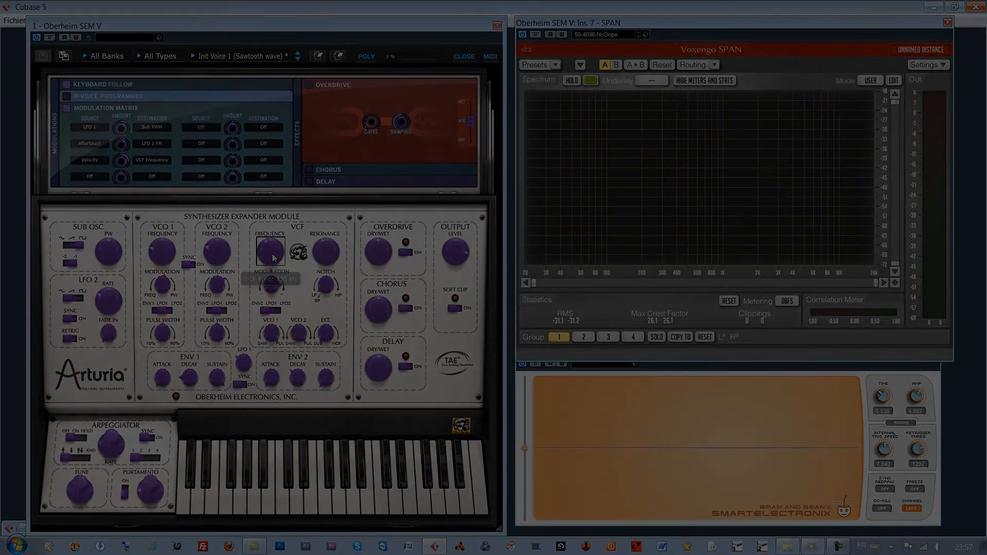